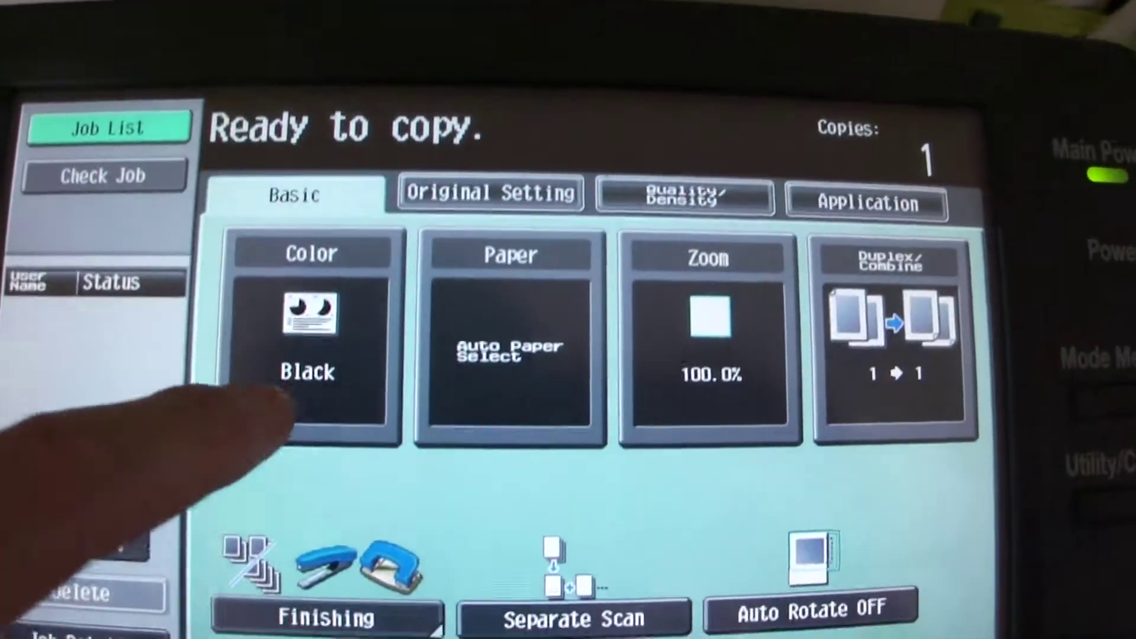
Set the copy colour mode to Full Color
{"action": "left_click", "coordinate": [293, 399]}
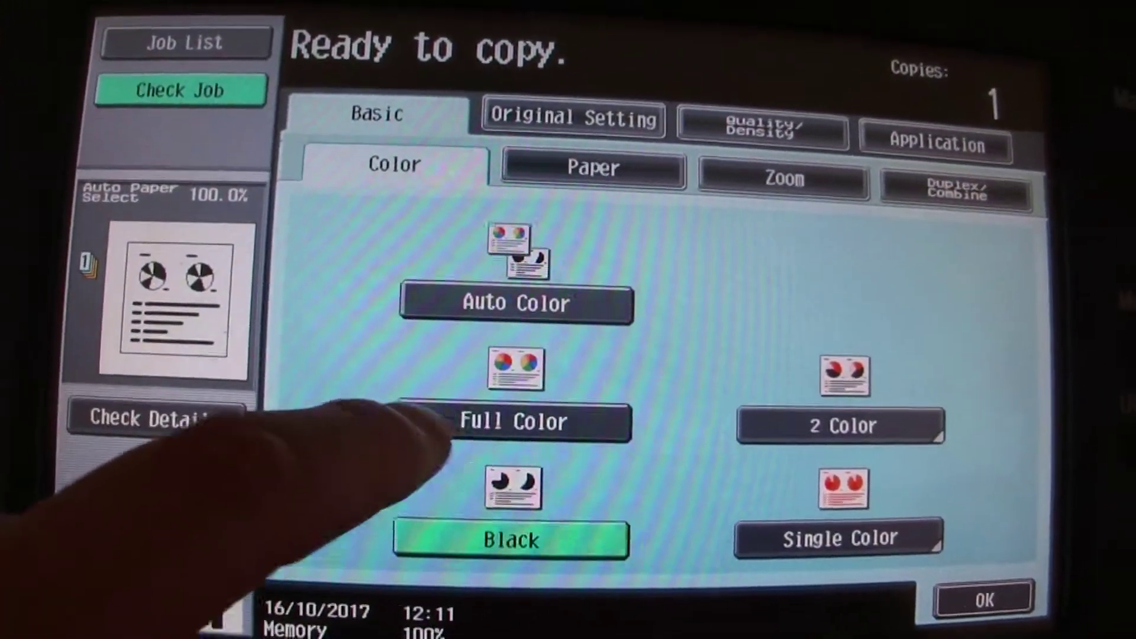
{"action": "left_click", "coordinate": [444, 425]}
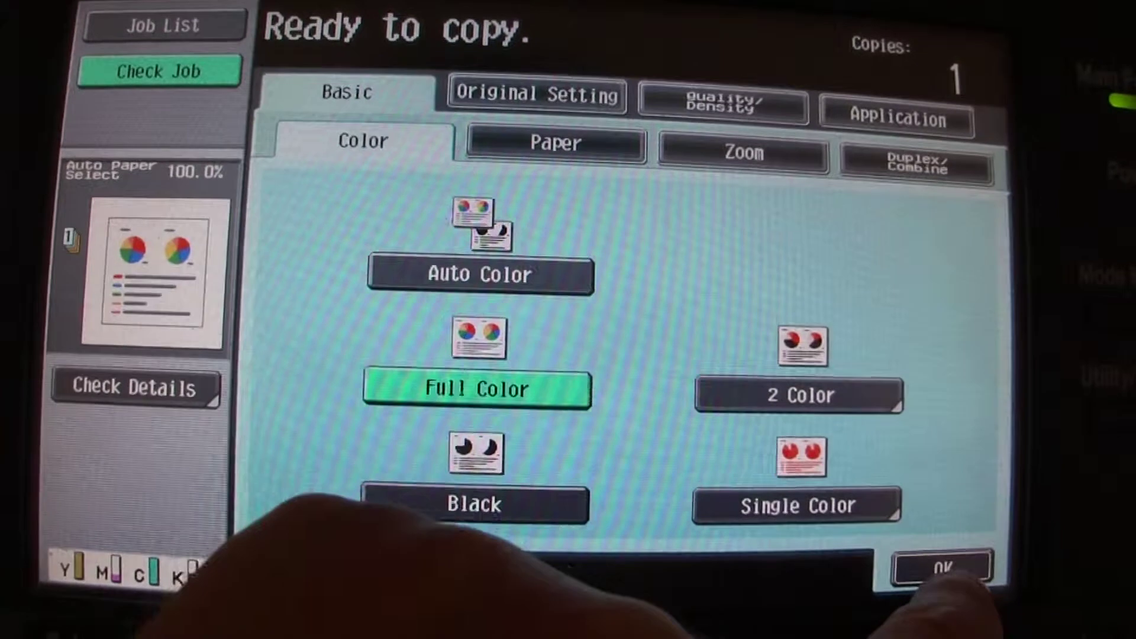
{"action": "left_click", "coordinate": [984, 601]}
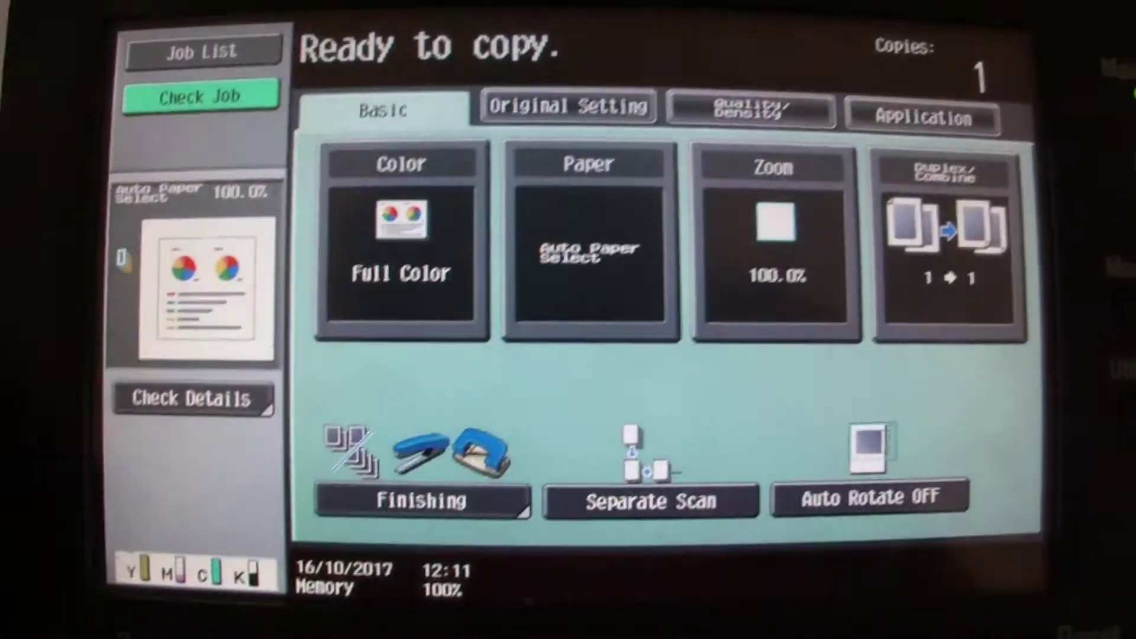
Select A4 paper from tray 1
{"action": "left_click", "coordinate": [568, 266]}
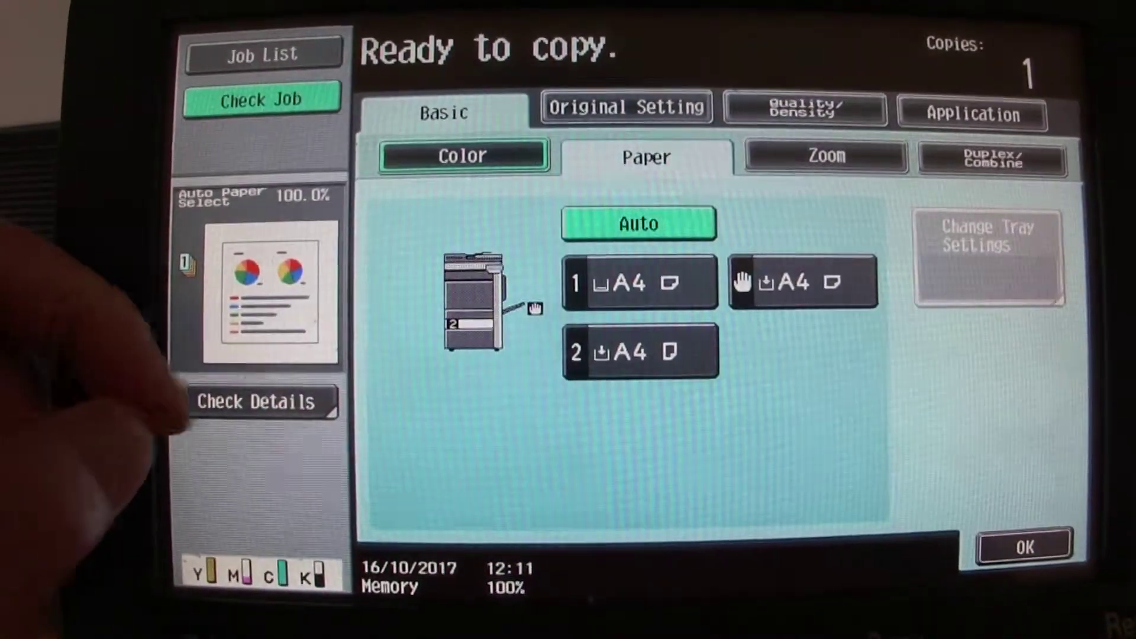
{"action": "left_click", "coordinate": [619, 282]}
{"action": "left_click", "coordinate": [1013, 556]}
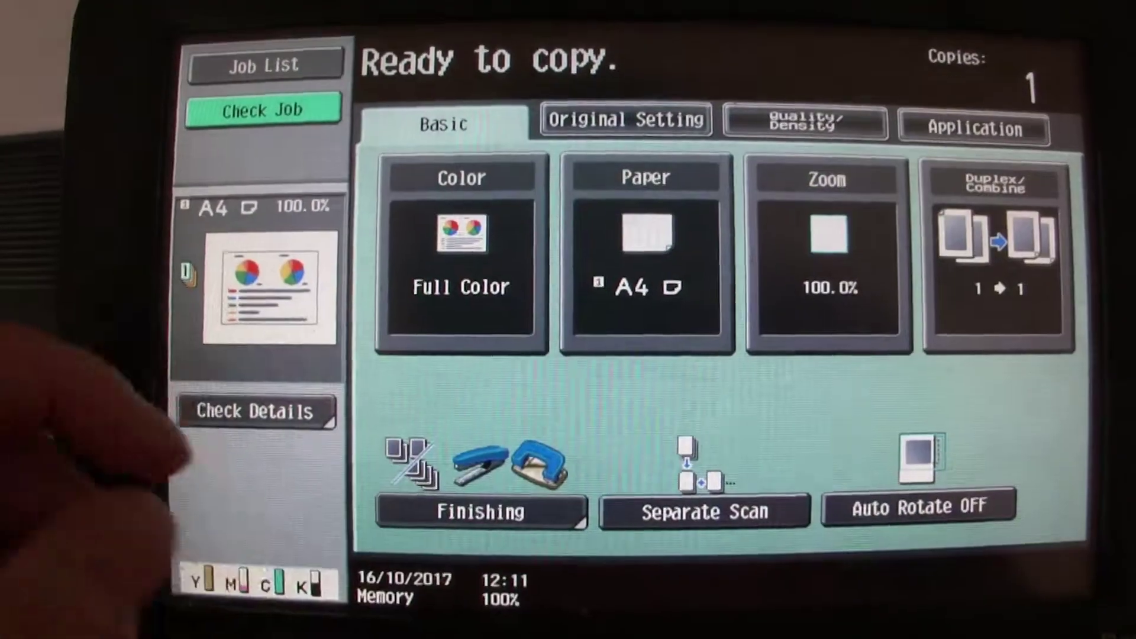
Set the original size to B4
{"action": "left_click", "coordinate": [622, 141]}
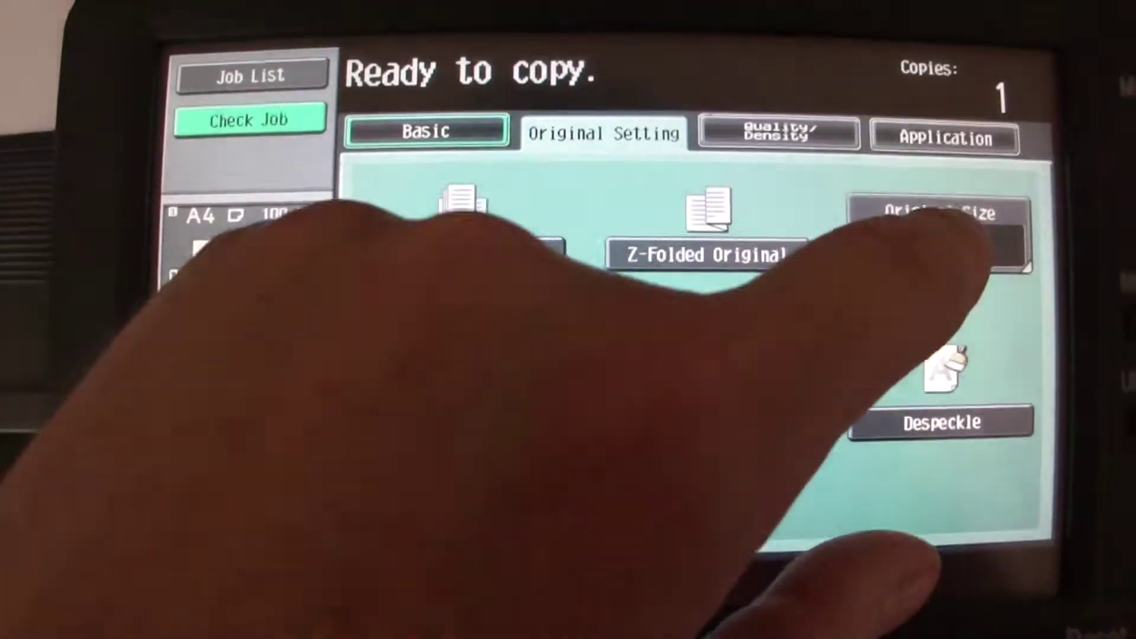
{"action": "left_click", "coordinate": [941, 231]}
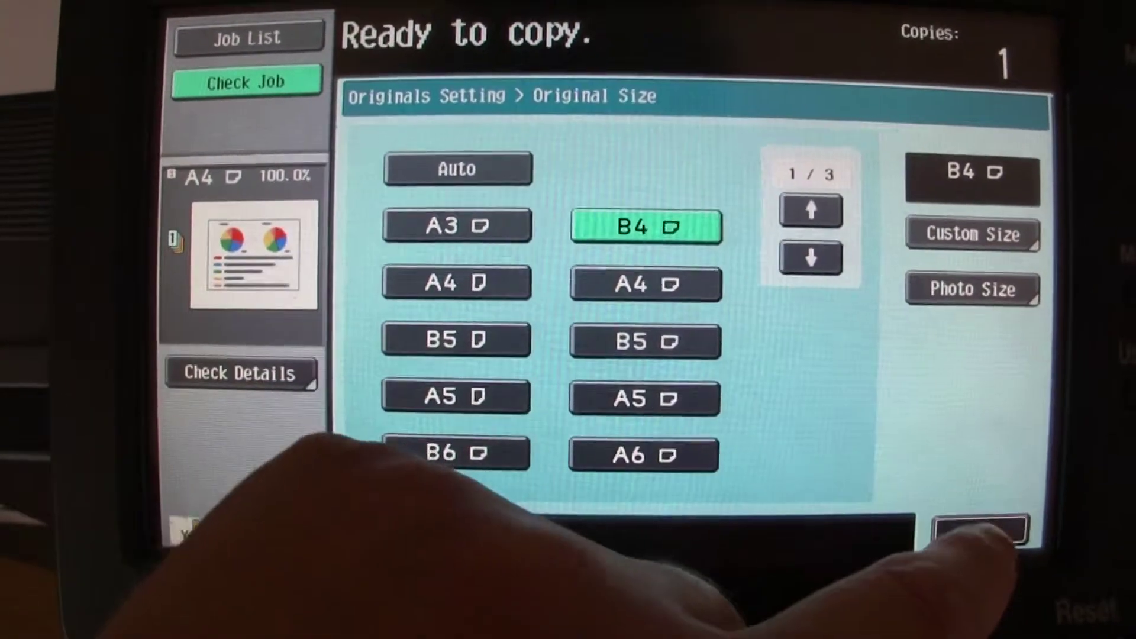
{"action": "left_click", "coordinate": [1001, 571]}
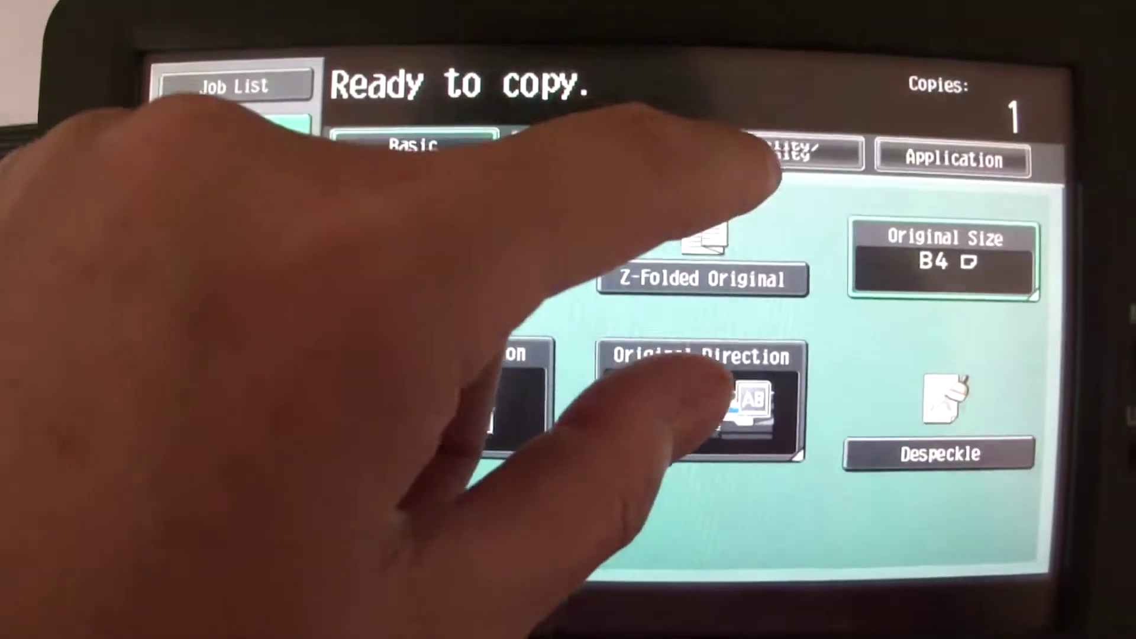
Darken Text Enhancement to +4
{"action": "left_click", "coordinate": [808, 116]}
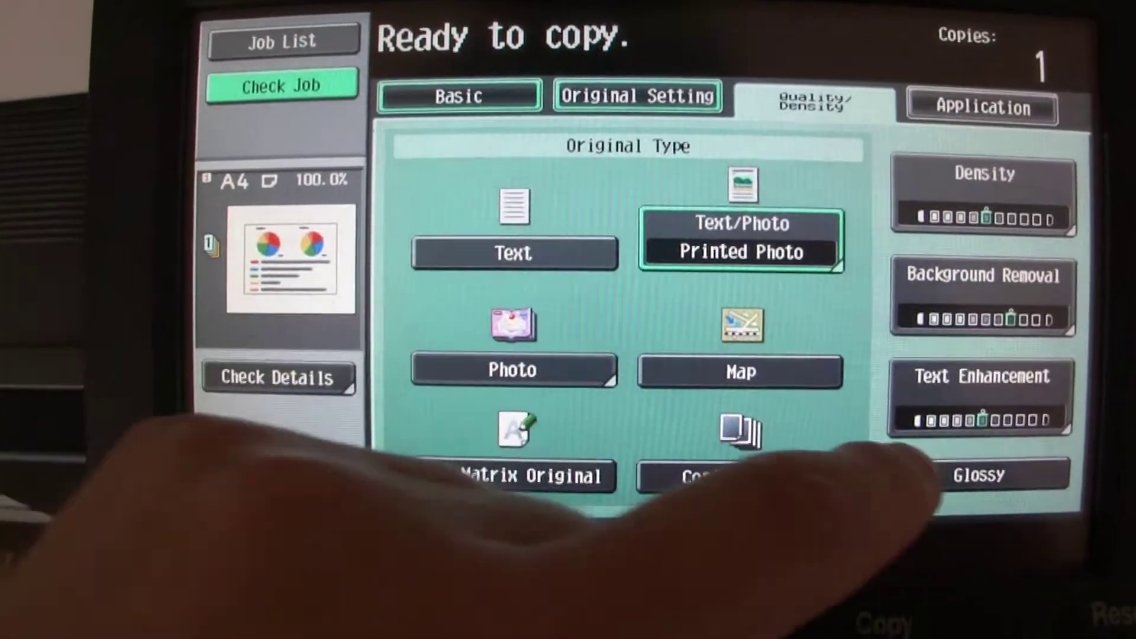
{"action": "left_click", "coordinate": [958, 426]}
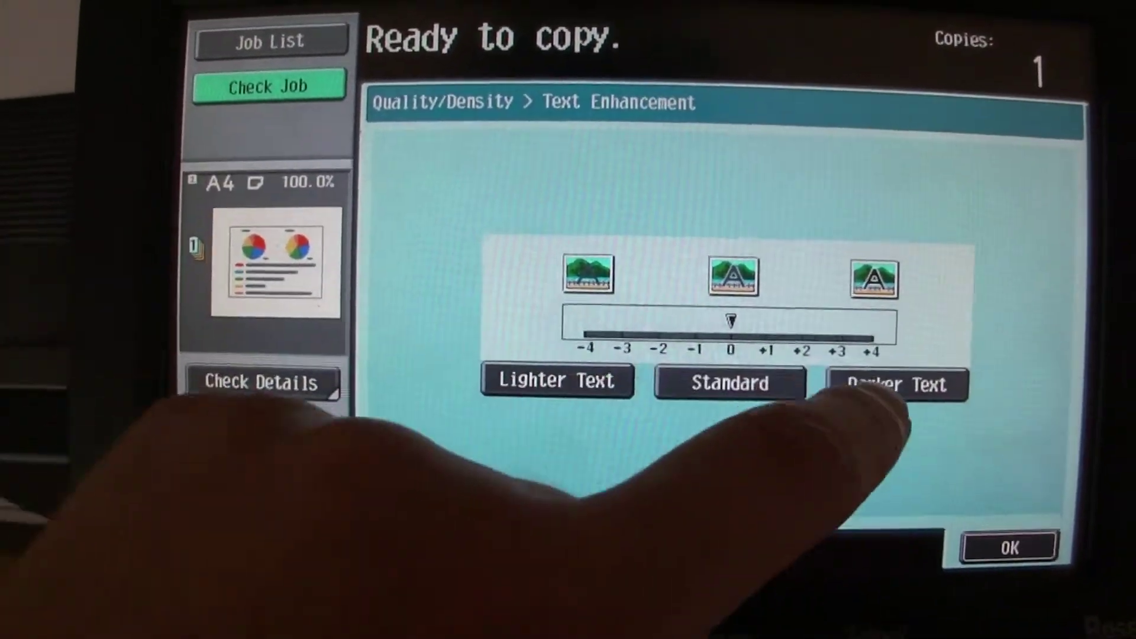
{"action": "left_click", "coordinate": [911, 390]}
{"action": "left_click", "coordinate": [873, 358]}
{"action": "left_click", "coordinate": [873, 359]}
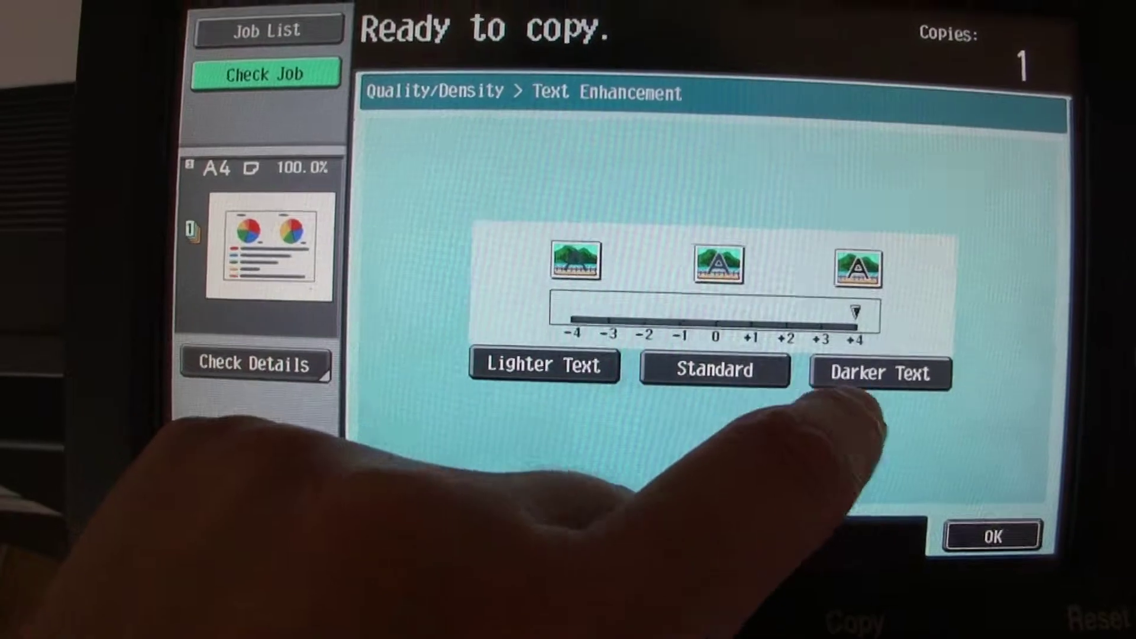
{"action": "left_click", "coordinate": [987, 521]}
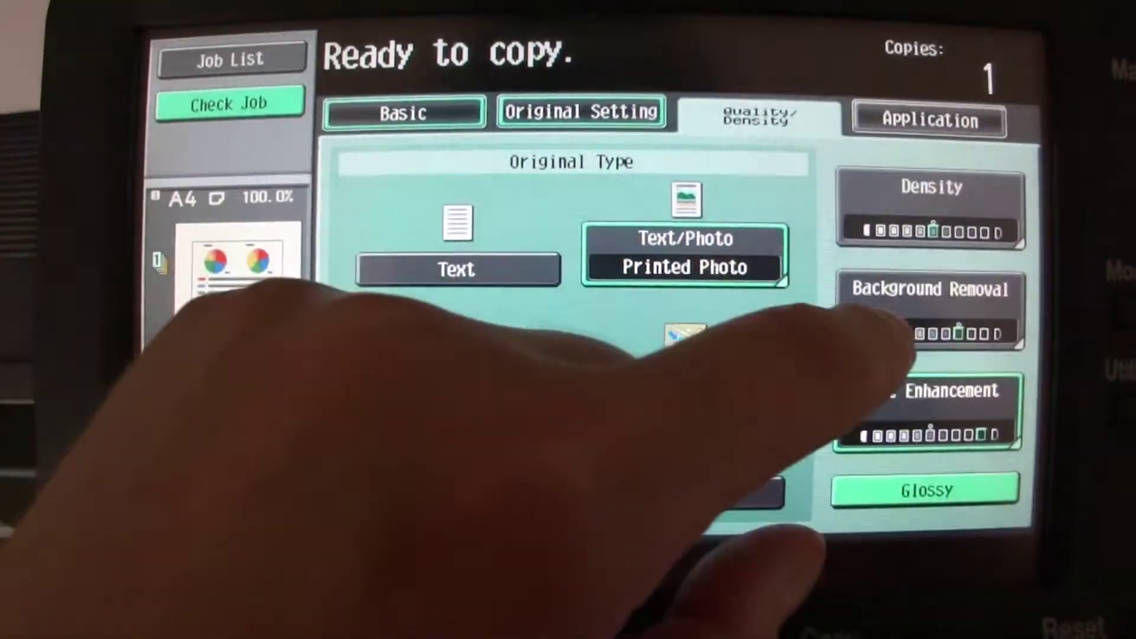
Set Background Removal to the lightest level
{"action": "left_click", "coordinate": [947, 324]}
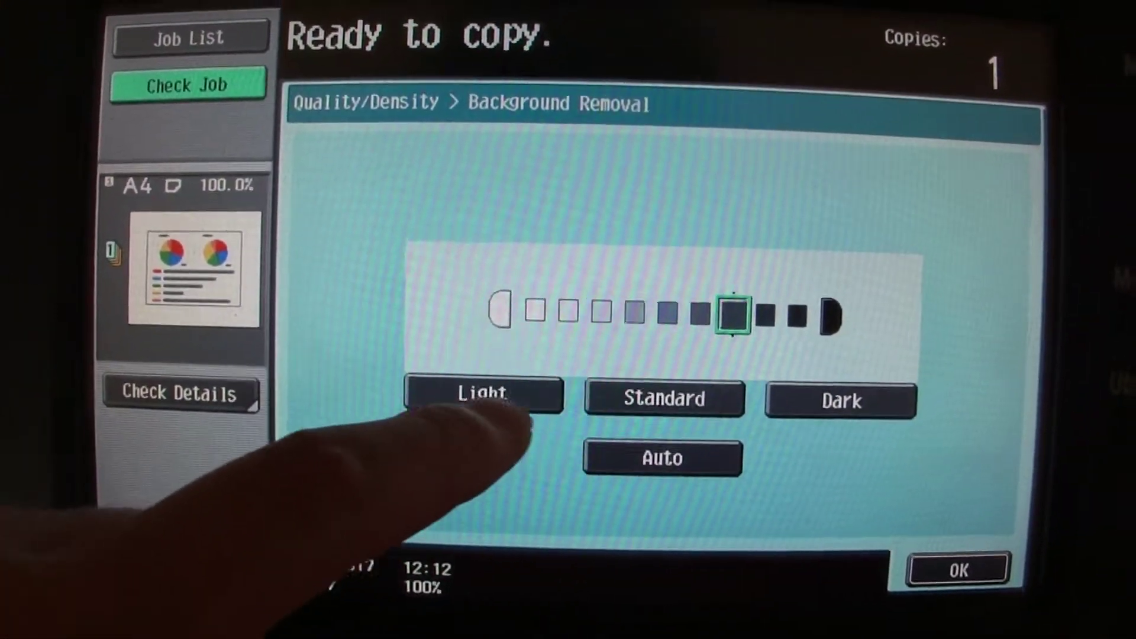
{"action": "left_click", "coordinate": [487, 399]}
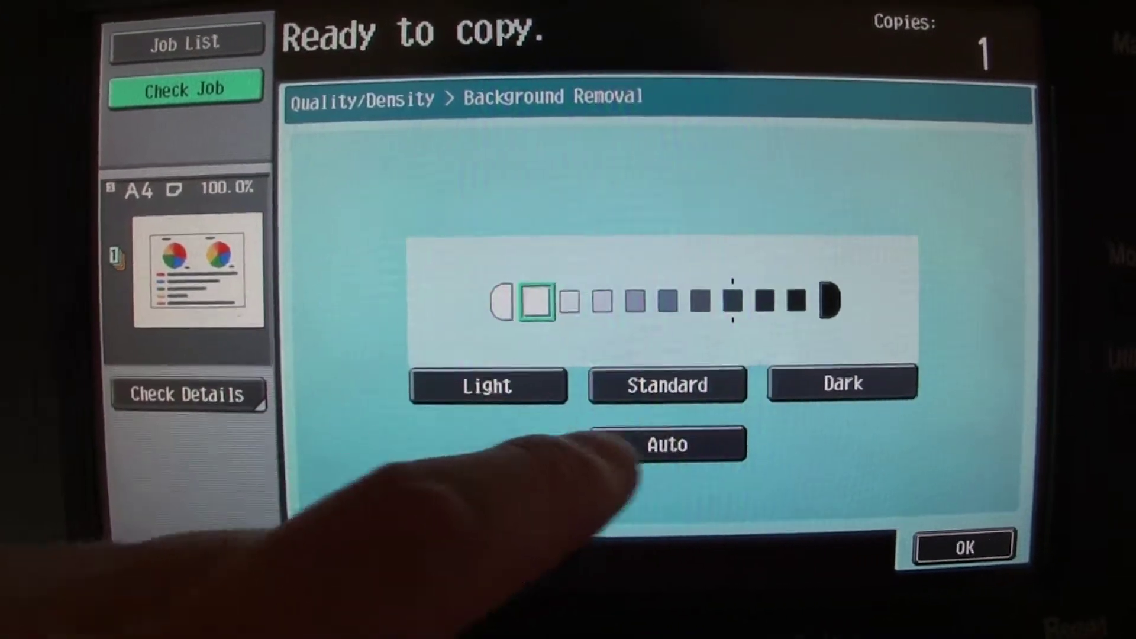
{"action": "left_click", "coordinate": [937, 535]}
Turn on Neg./Pos. Reverse under Edit Color
{"action": "left_click", "coordinate": [900, 170]}
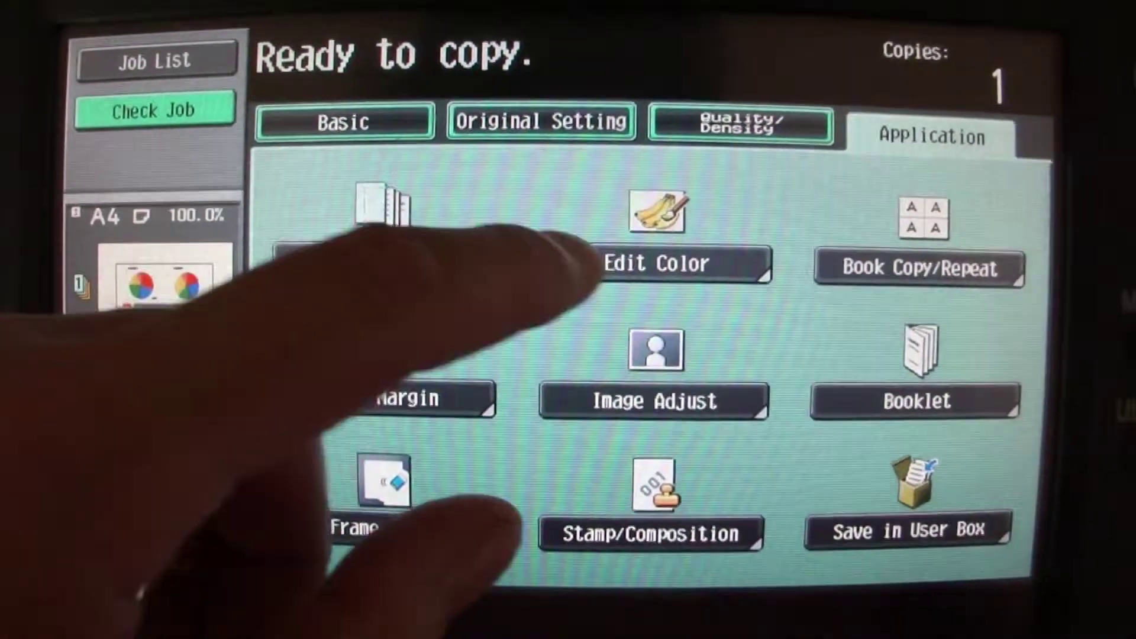
{"action": "left_click", "coordinate": [723, 260]}
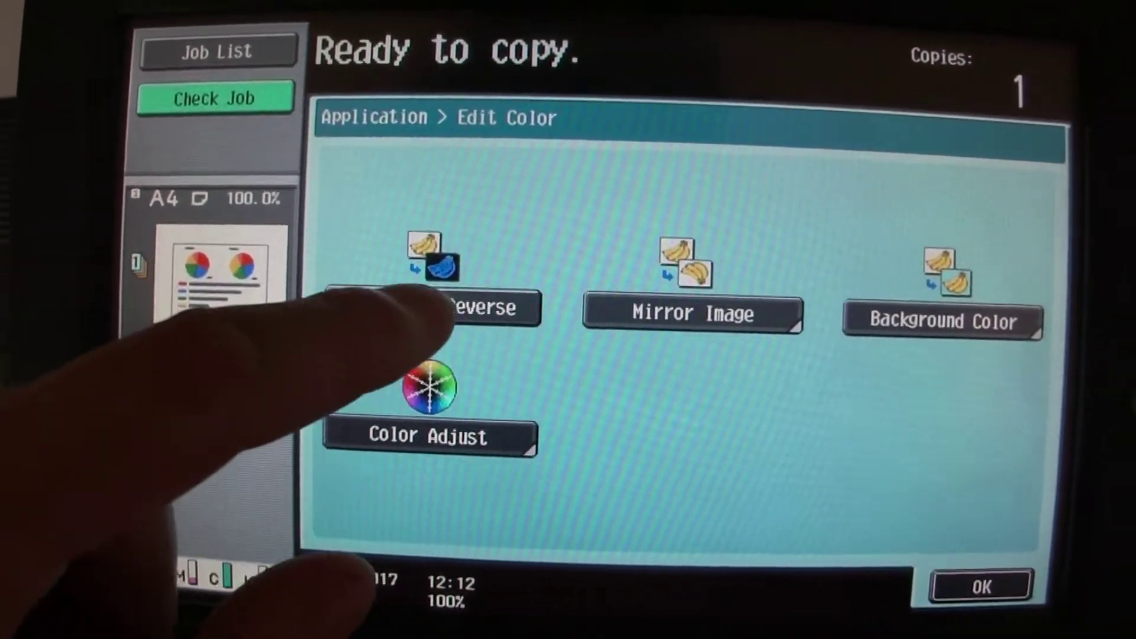
{"action": "left_click", "coordinate": [378, 302]}
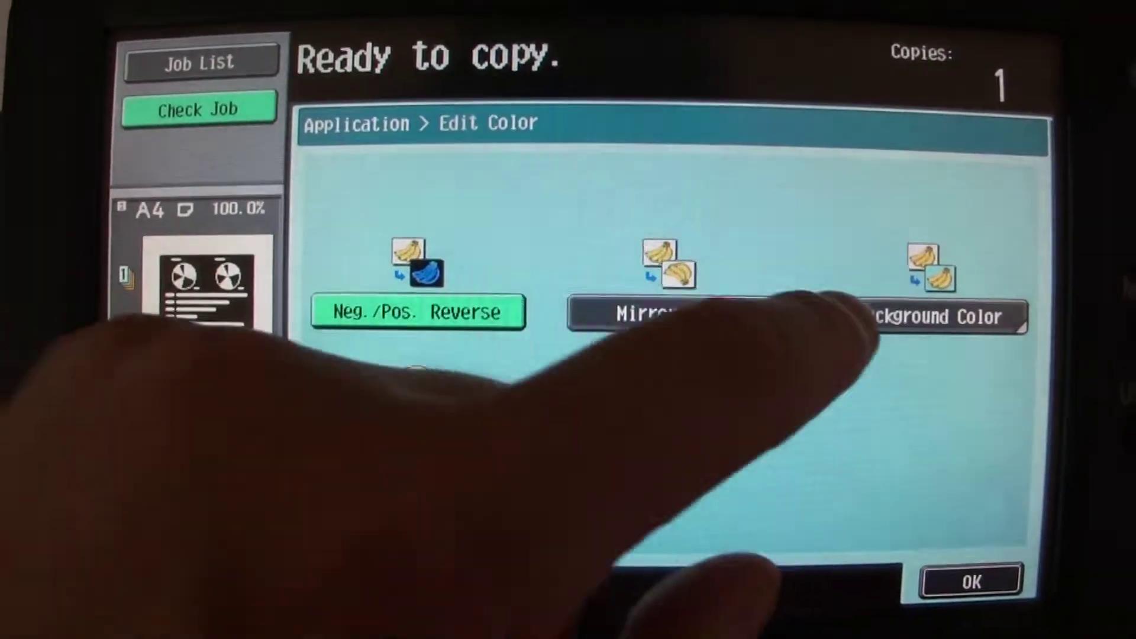
Set the background colour to red
{"action": "left_click", "coordinate": [878, 341]}
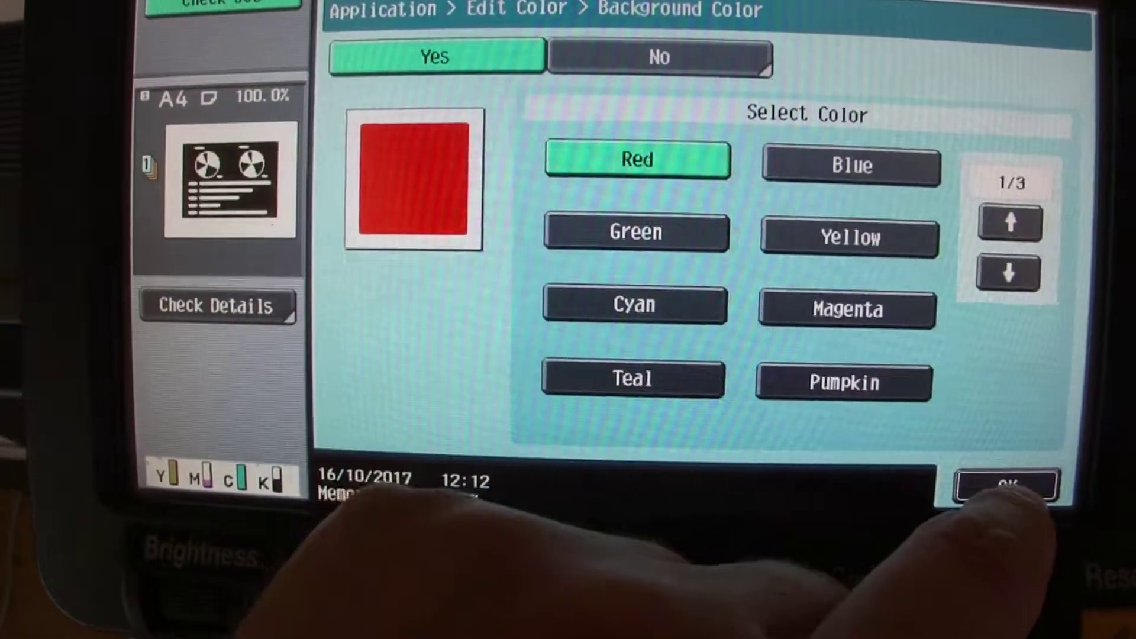
{"action": "left_click", "coordinate": [999, 557]}
{"action": "left_click", "coordinate": [391, 405]}
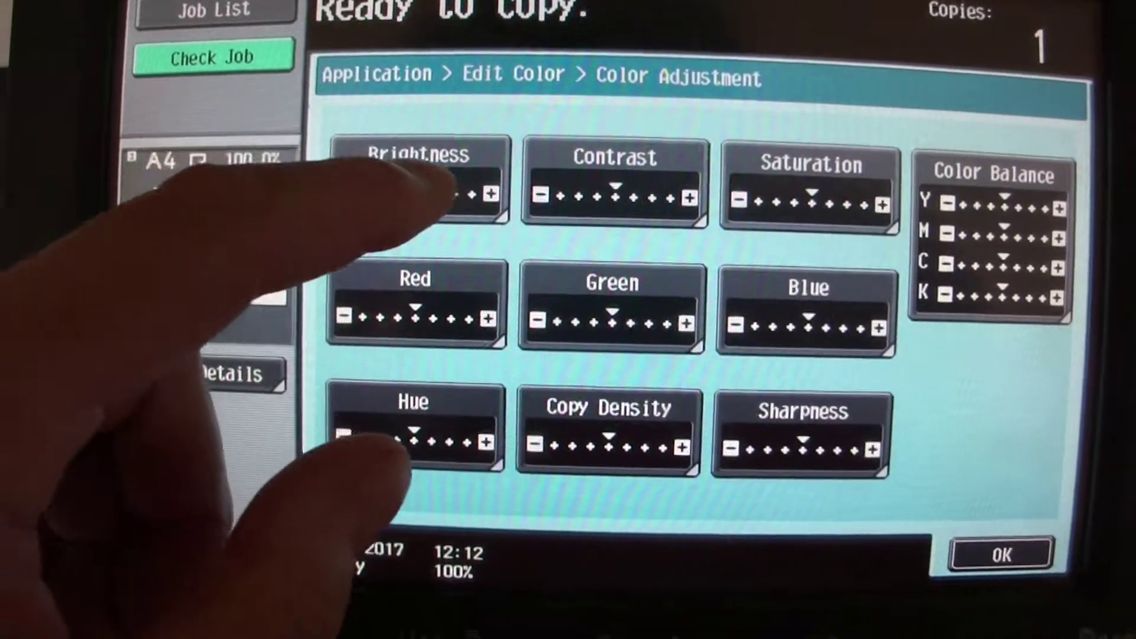
Set Brightness to -3 and Red to +3
{"action": "left_click", "coordinate": [402, 191]}
{"action": "left_click", "coordinate": [542, 345]}
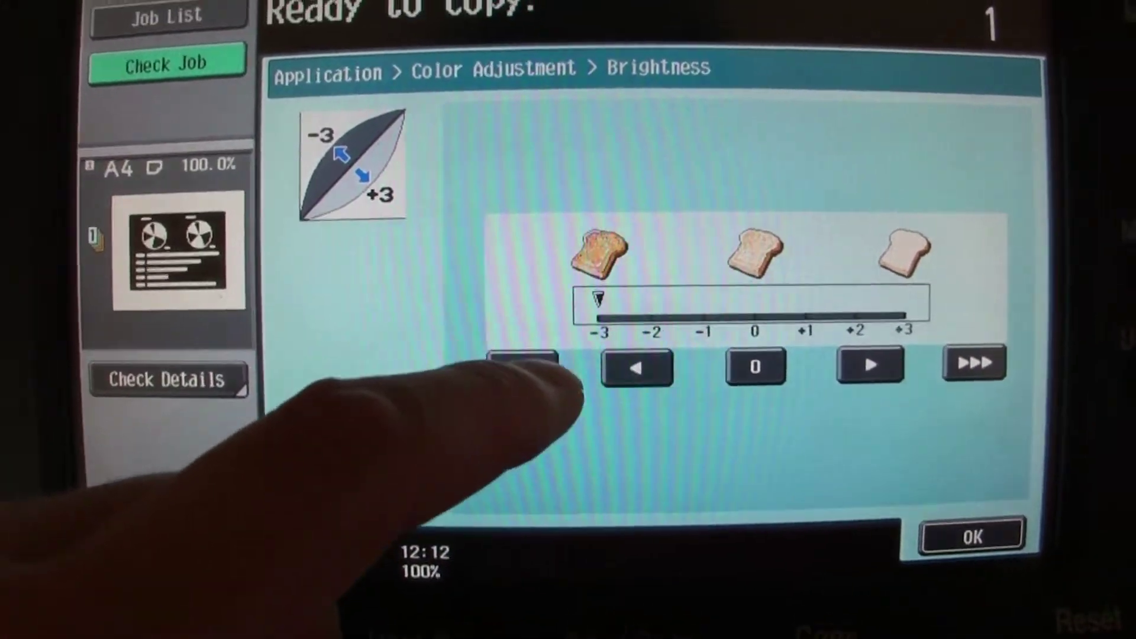
{"action": "left_click", "coordinate": [972, 523]}
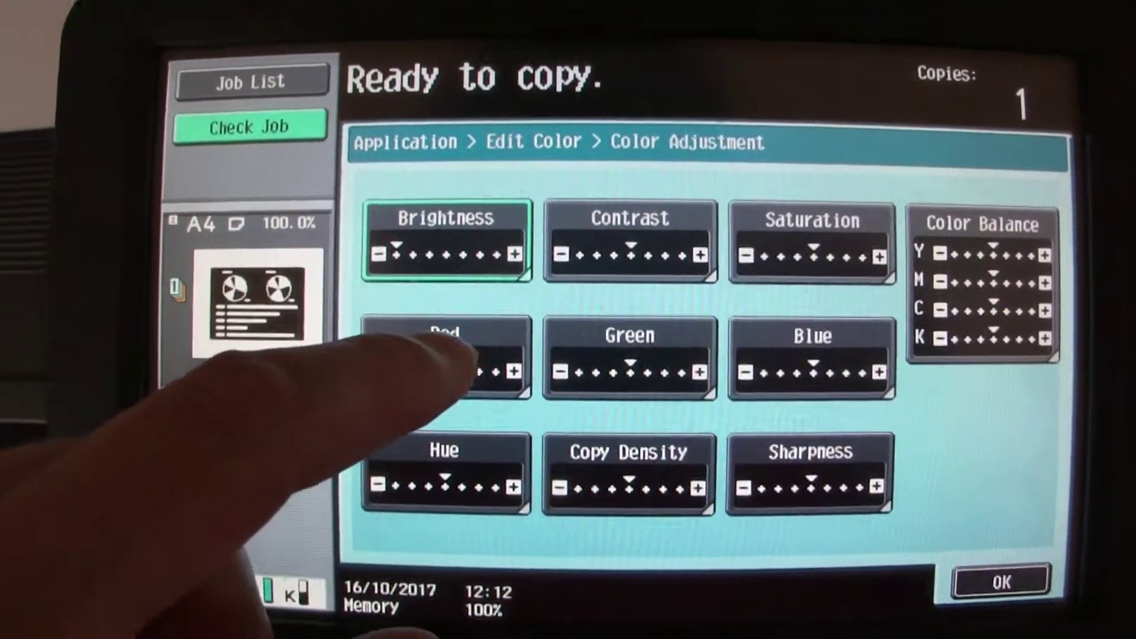
{"action": "left_click", "coordinate": [435, 338]}
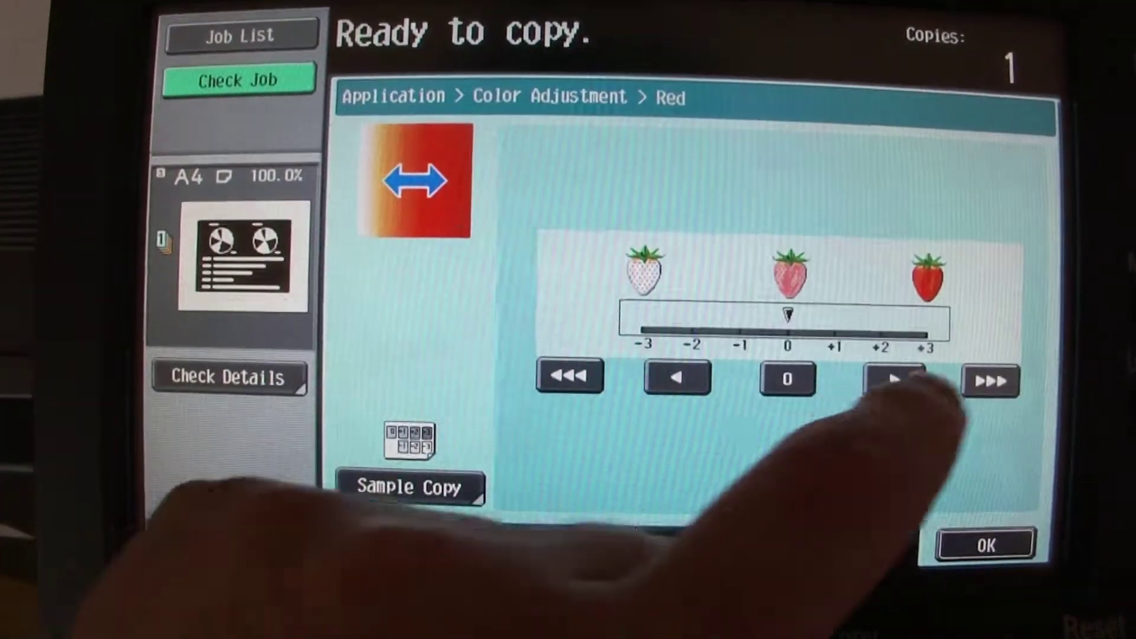
{"action": "left_click", "coordinate": [990, 369]}
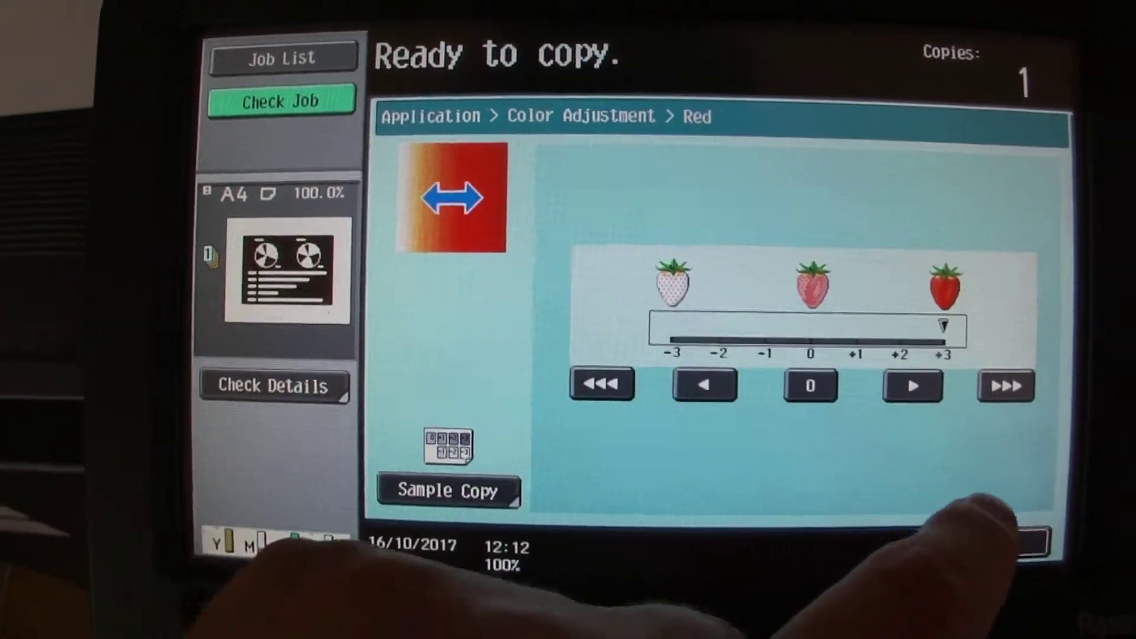
{"action": "left_click", "coordinate": [1014, 547]}
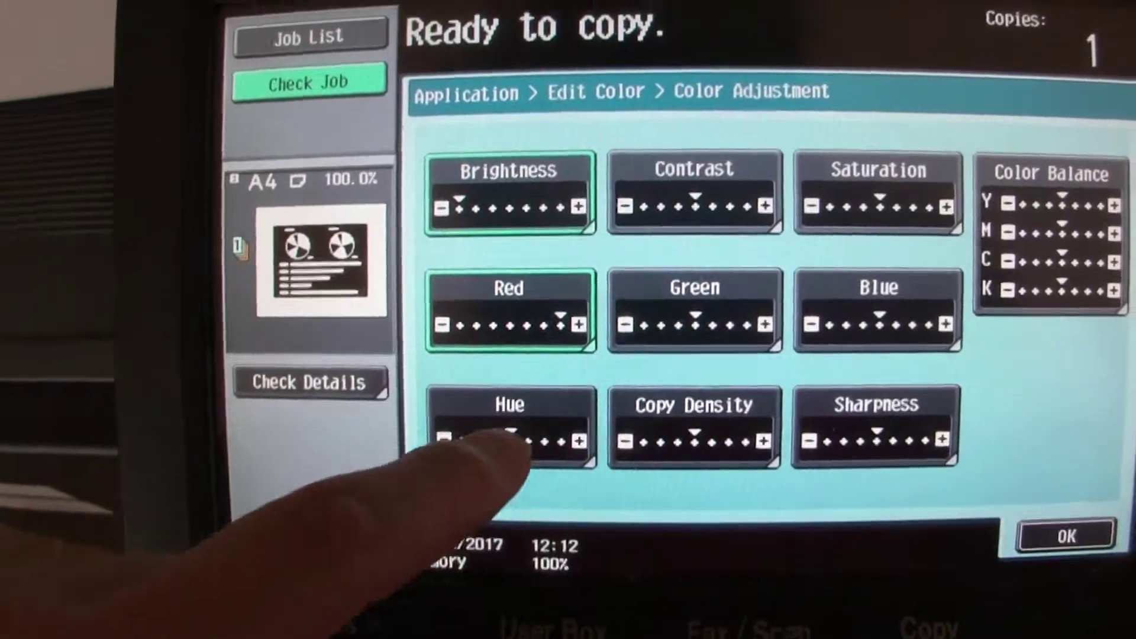
Set Hue to -1 and Sharpness to +2
{"action": "left_click", "coordinate": [511, 426]}
{"action": "left_click", "coordinate": [737, 407]}
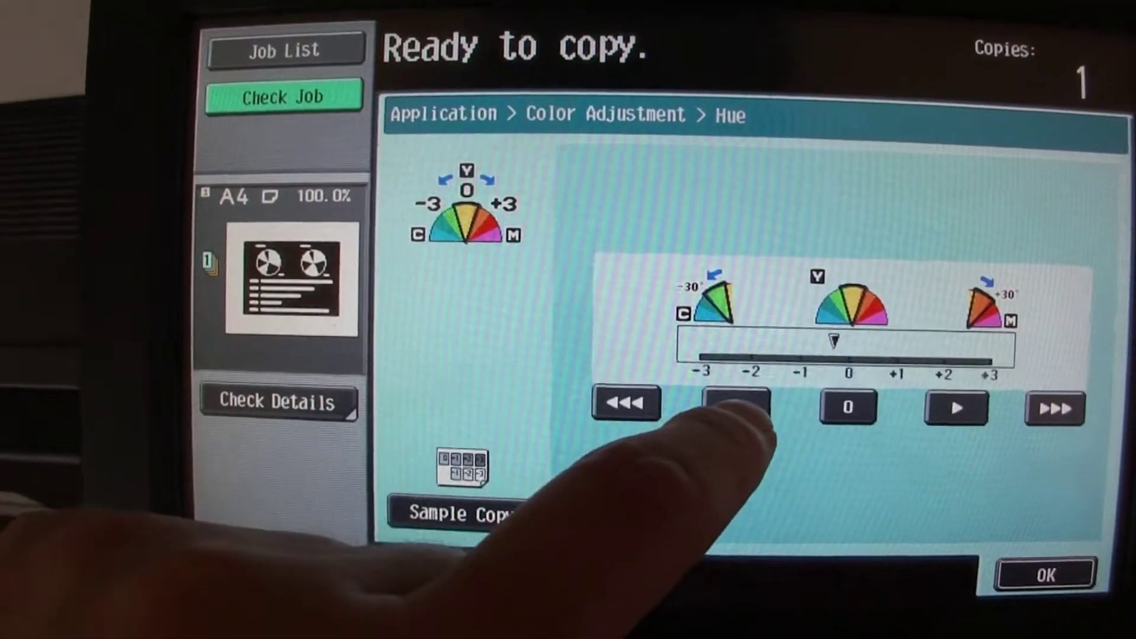
{"action": "left_click", "coordinate": [1026, 551]}
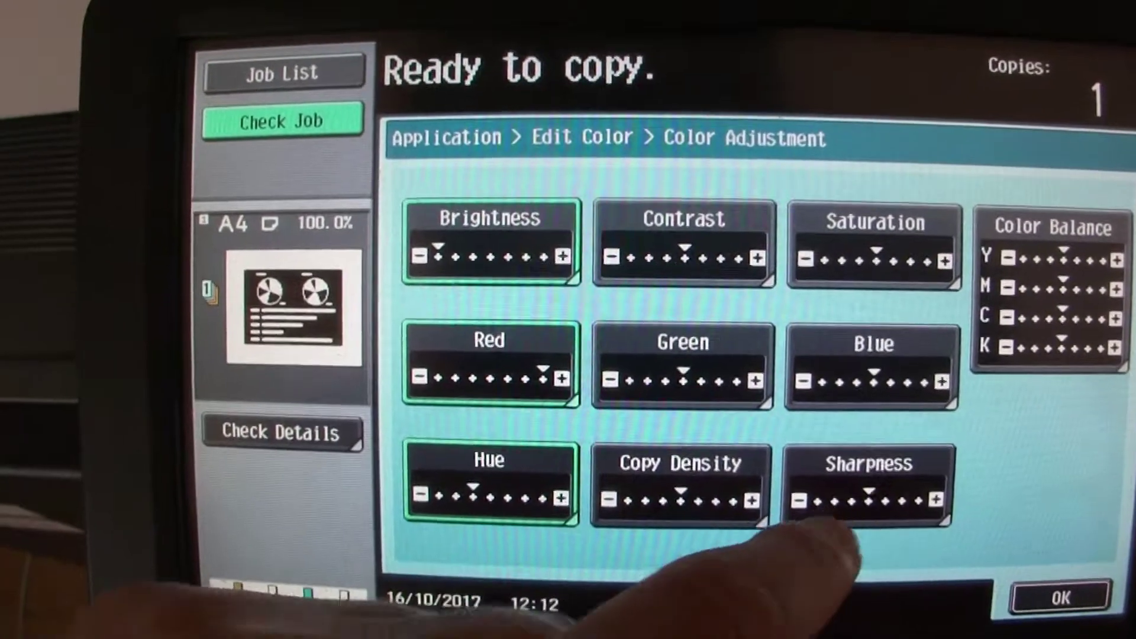
{"action": "left_click", "coordinate": [852, 487]}
{"action": "left_click", "coordinate": [985, 410]}
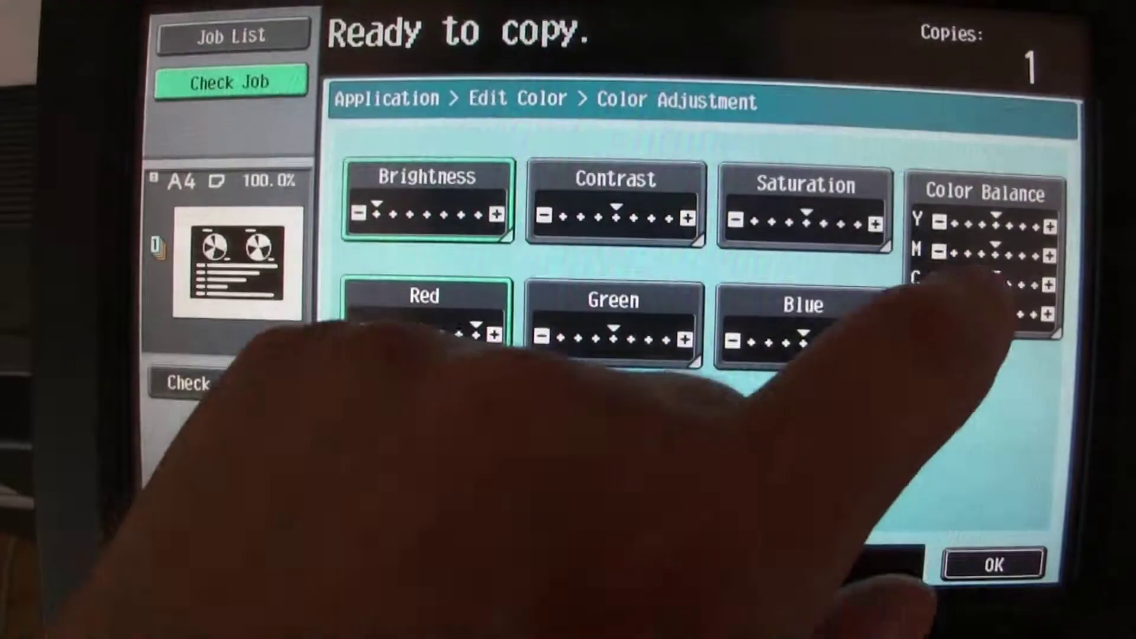
Raise yellow and magenta balance one step each, then confirm all colour adjustments
{"action": "left_click", "coordinate": [972, 288]}
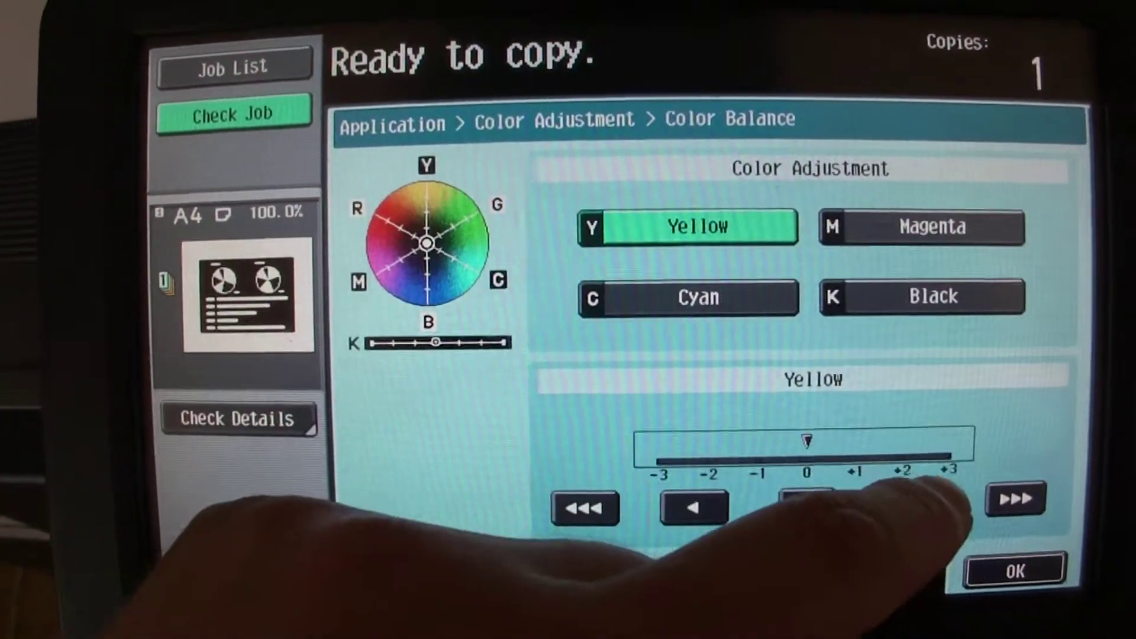
{"action": "left_click", "coordinate": [919, 507]}
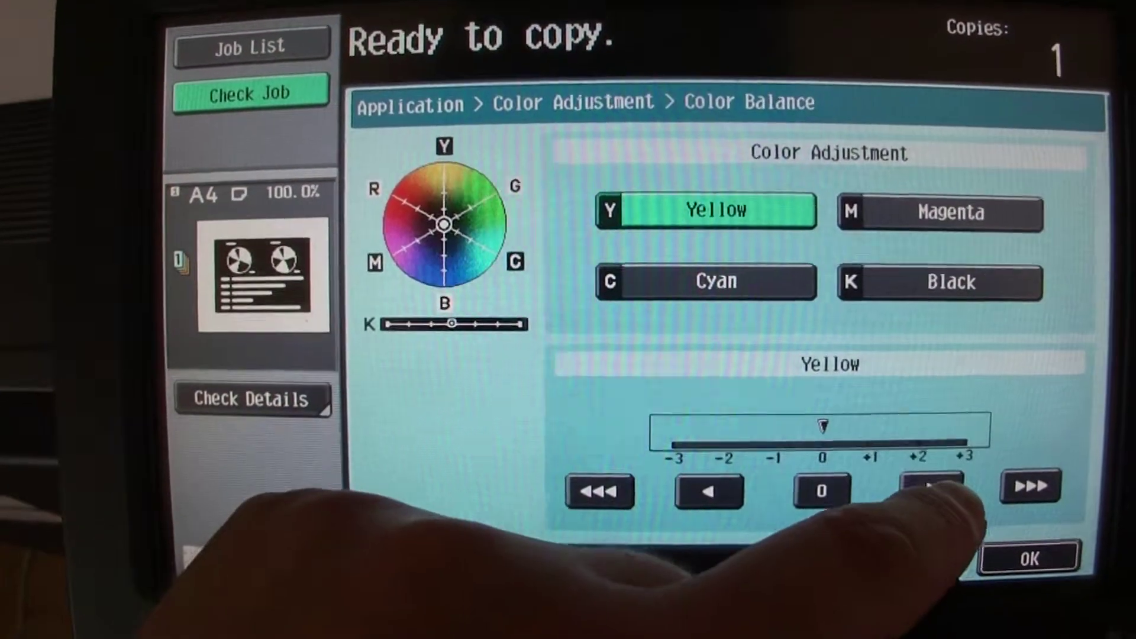
{"action": "left_click", "coordinate": [923, 226]}
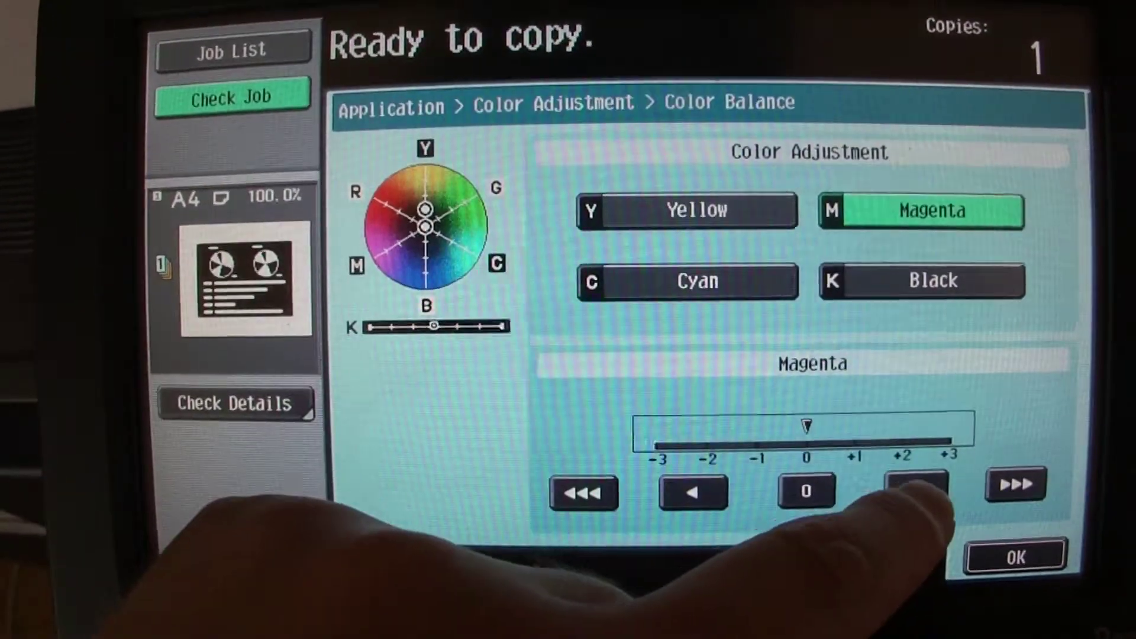
{"action": "left_click", "coordinate": [919, 493]}
{"action": "left_click", "coordinate": [710, 284]}
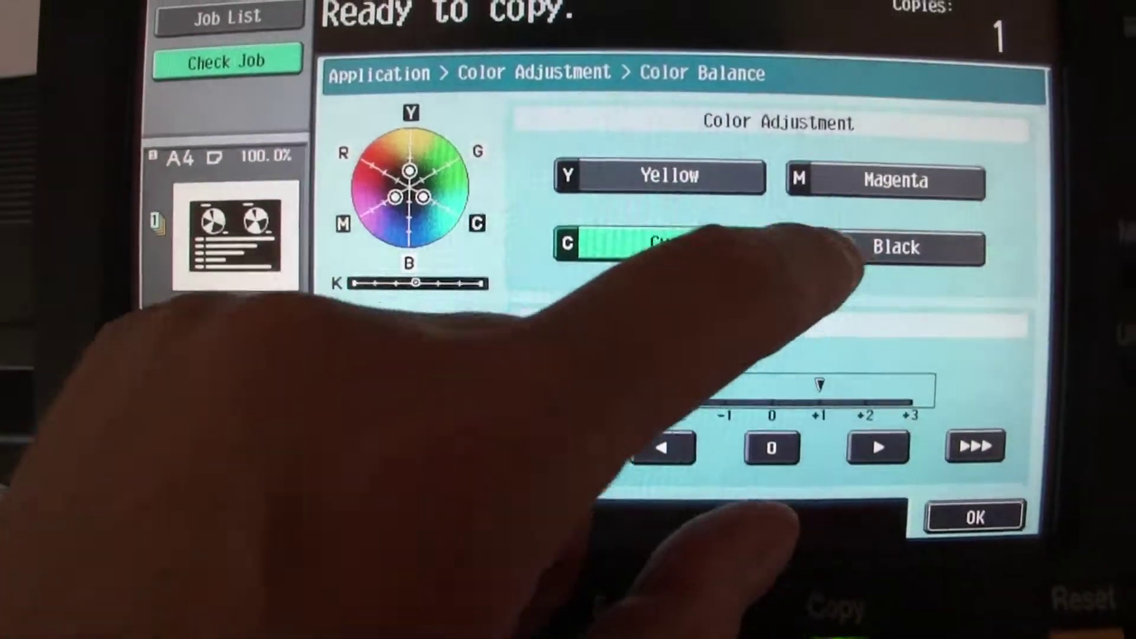
{"action": "left_click", "coordinate": [897, 233]}
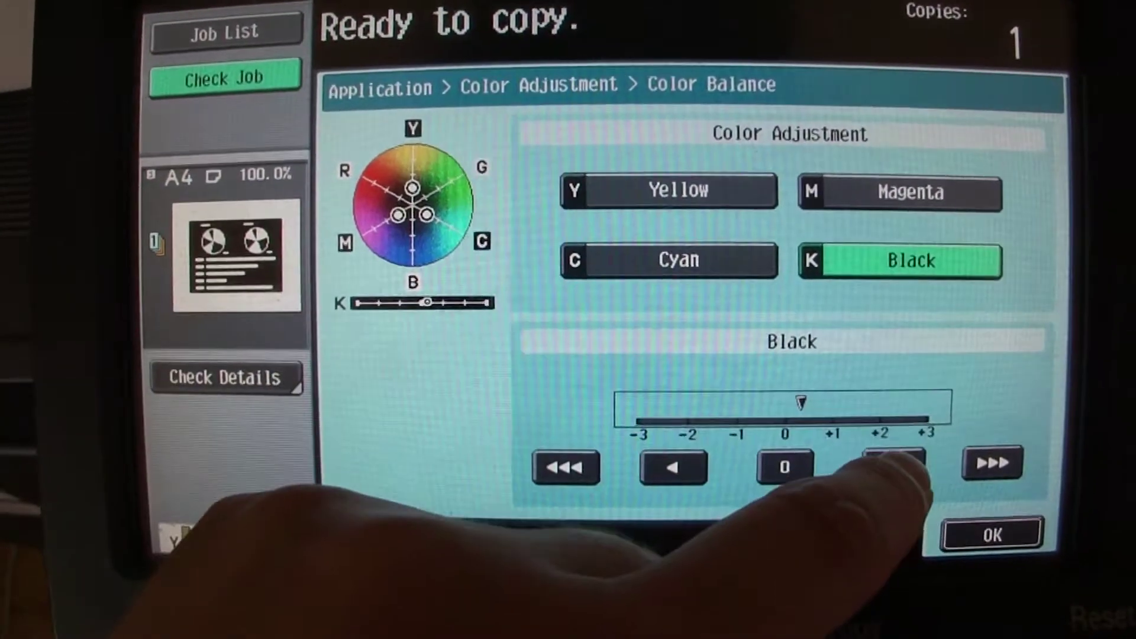
{"action": "left_click", "coordinate": [993, 534]}
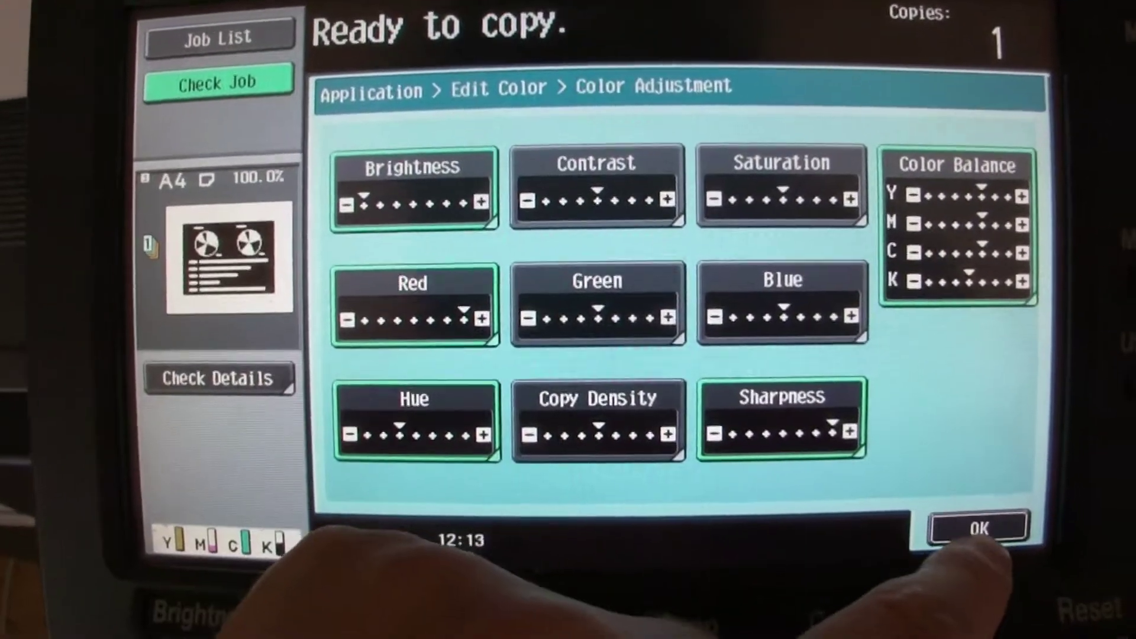
{"action": "left_click", "coordinate": [1000, 541]}
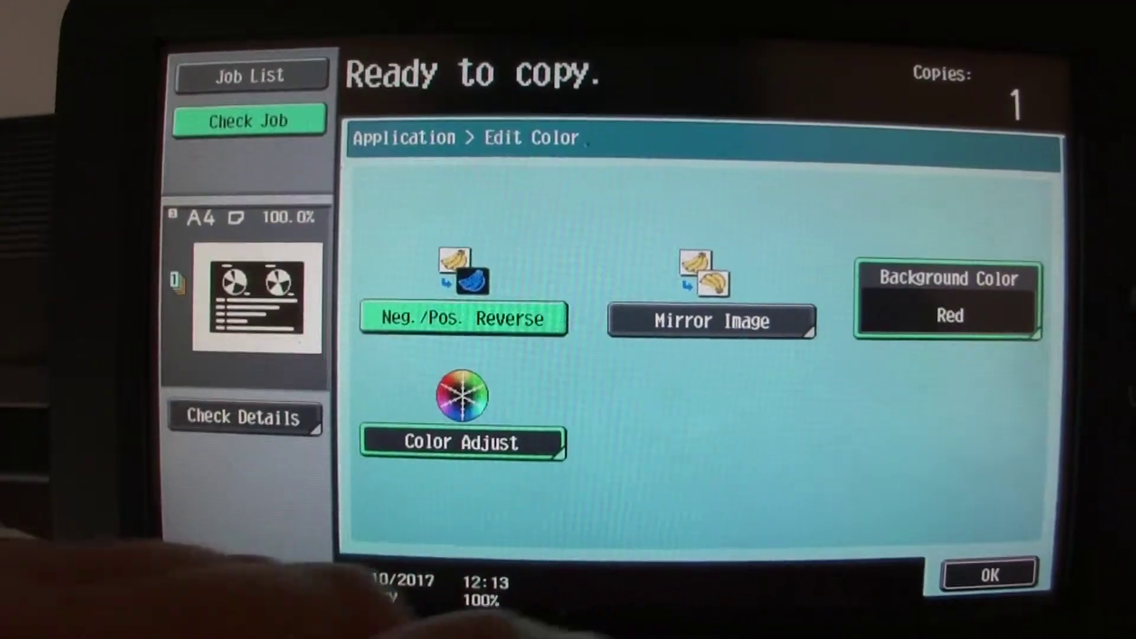
{"action": "left_click", "coordinate": [959, 582]}
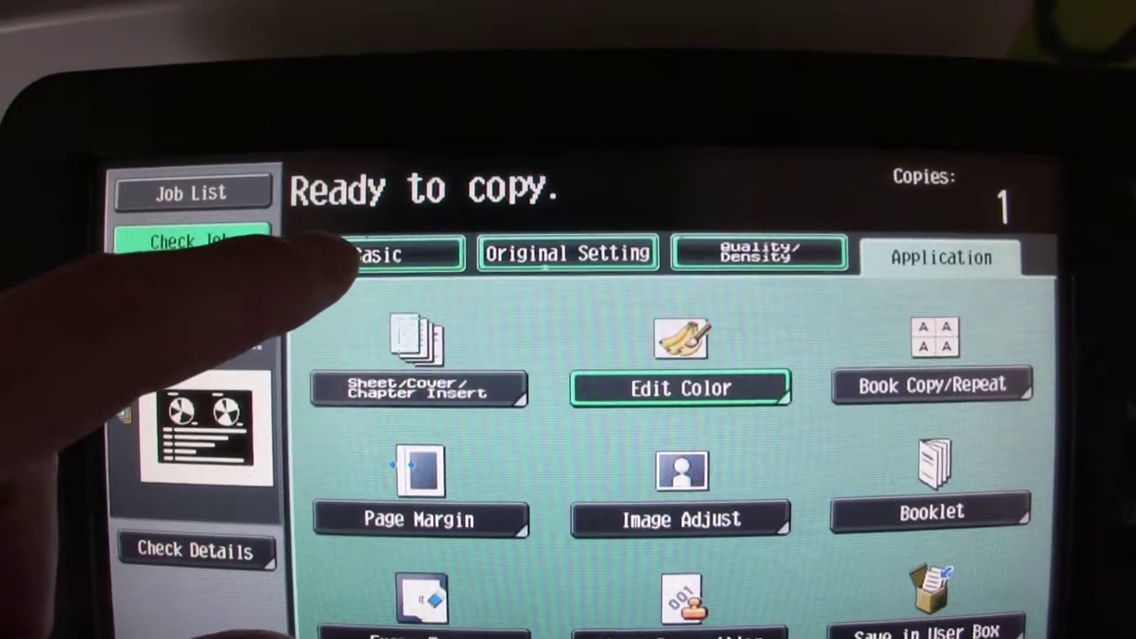
Choose the 81.6% B4→A4 fixed zoom reduction from the Basic tab
{"action": "left_click", "coordinate": [390, 257]}
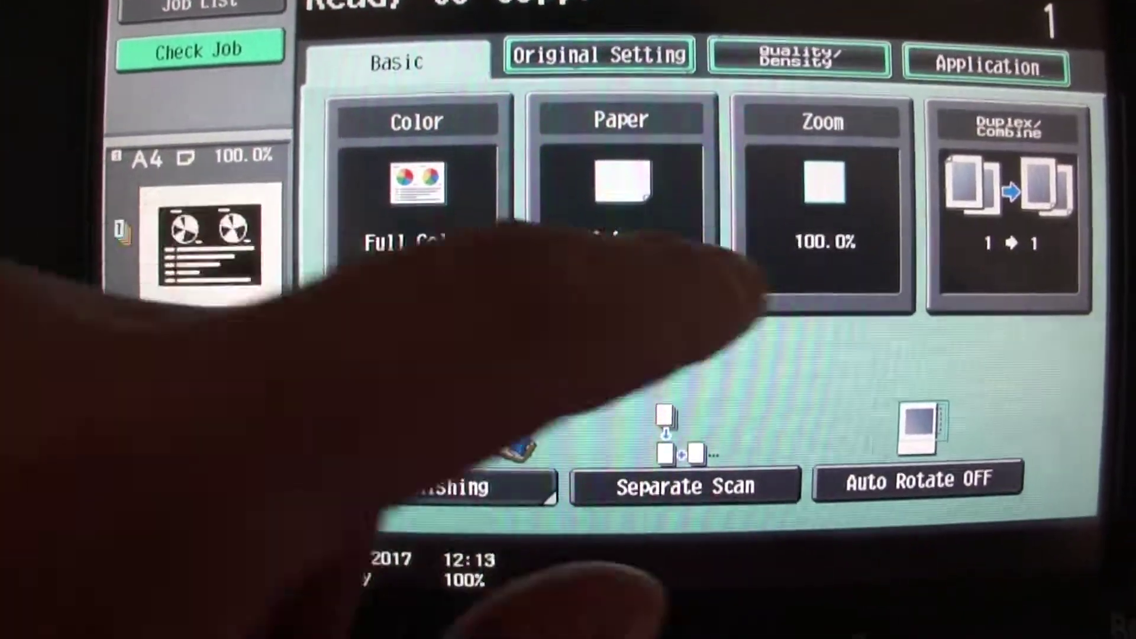
{"action": "left_click", "coordinate": [762, 280]}
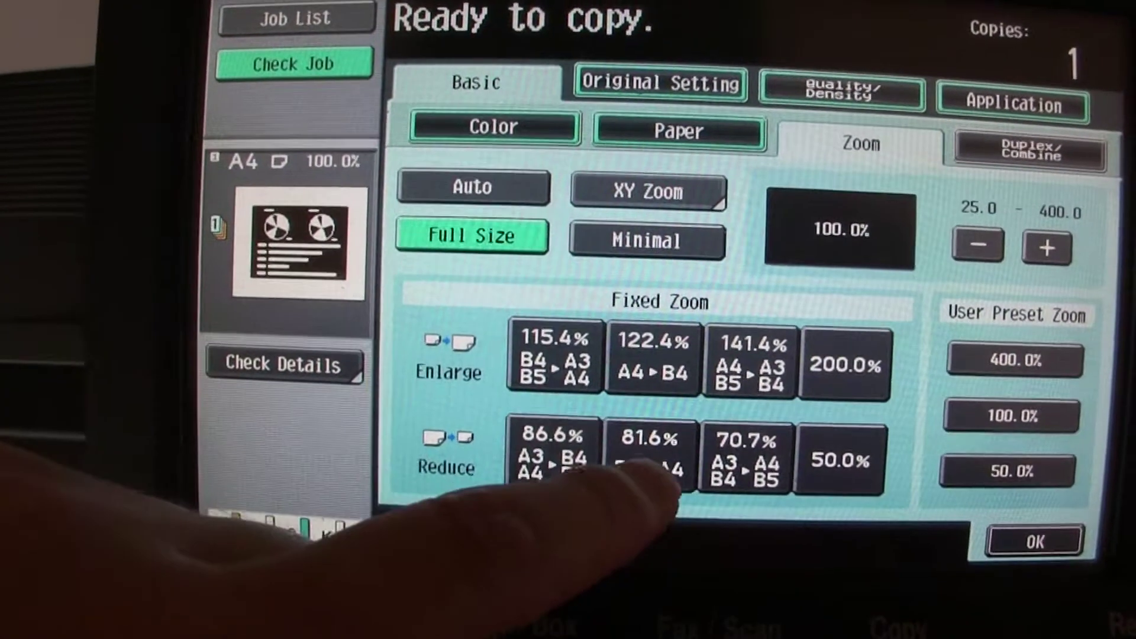
{"action": "left_click", "coordinate": [653, 458]}
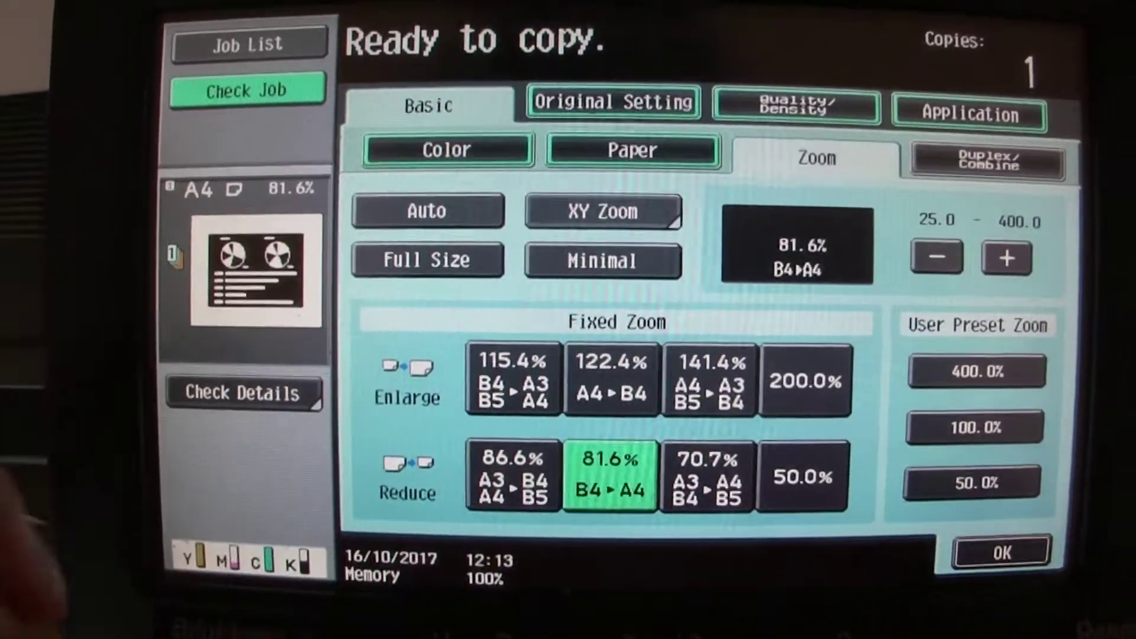